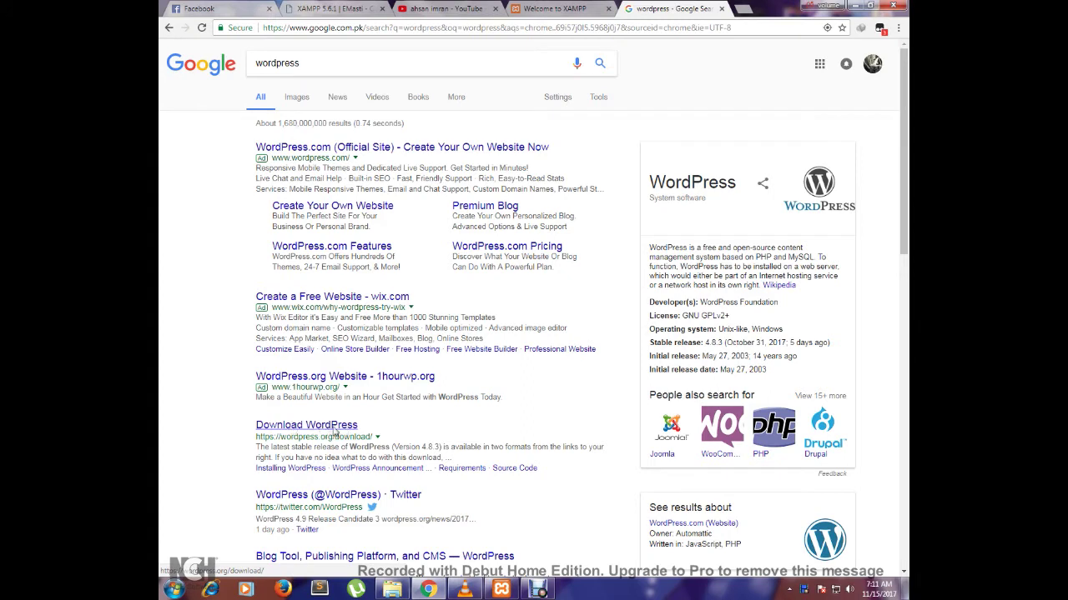
- Open the wordpress.org/download result from the Google search for wordpress
click(339, 433)
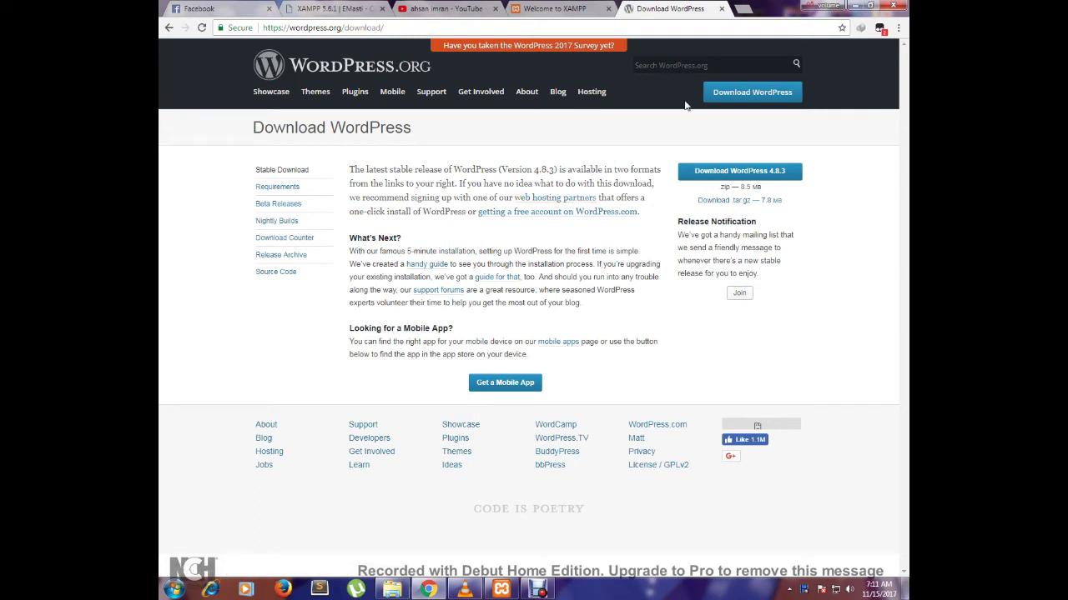
- Download the wordpress-4.8.3.zip package (8.50 MB) from WordPress.org
click(781, 100)
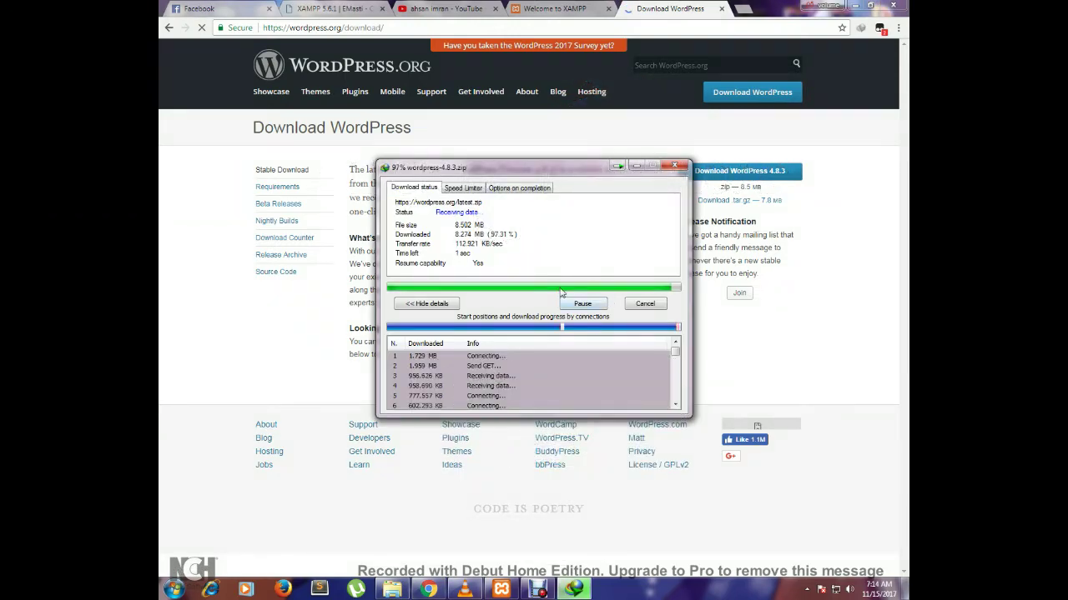
drag(545, 172, 538, 203)
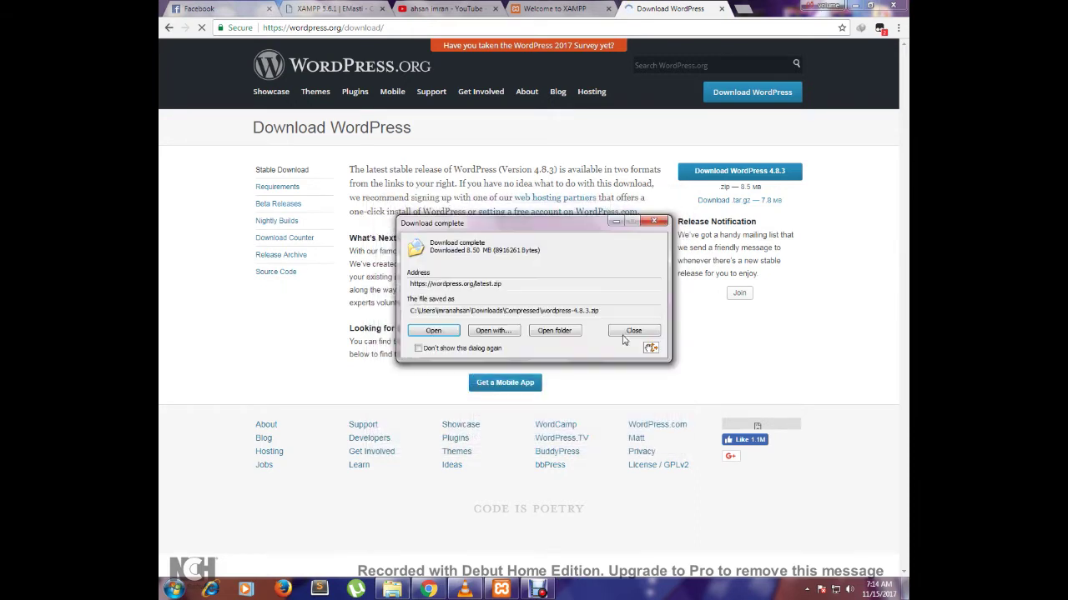
- Open the Downloads Compressed folder and cut the wordpress-4.8.3 archive (8,708 KB)
click(563, 333)
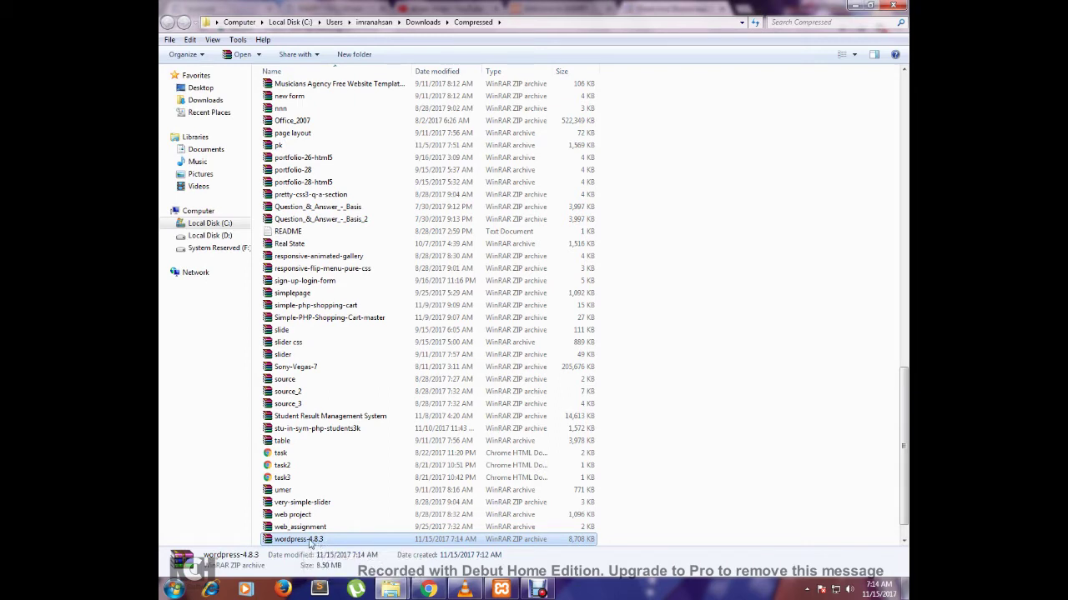
right_click(310, 543)
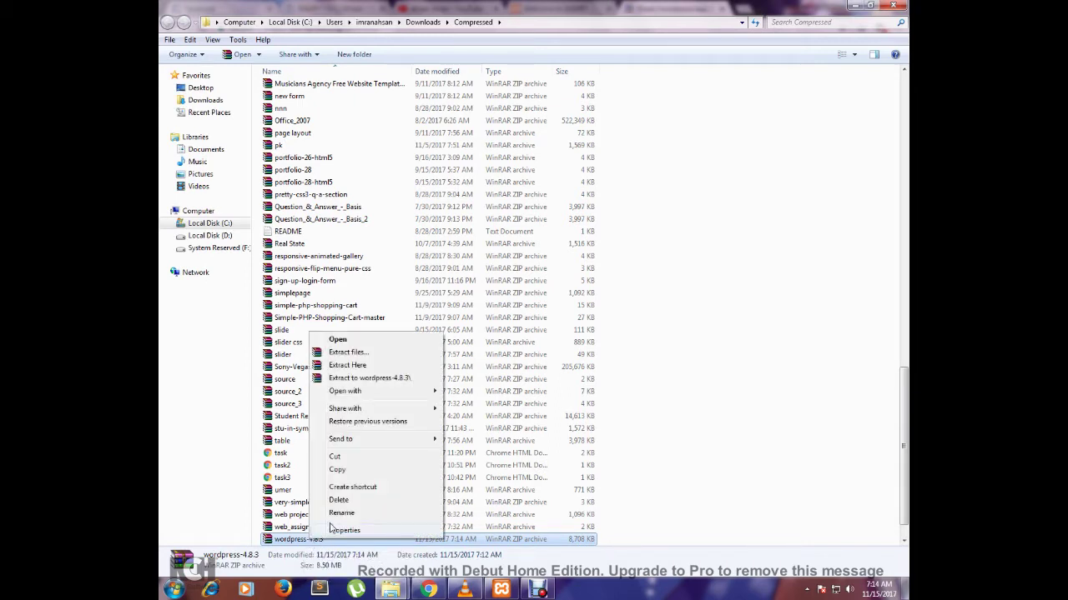
click(349, 459)
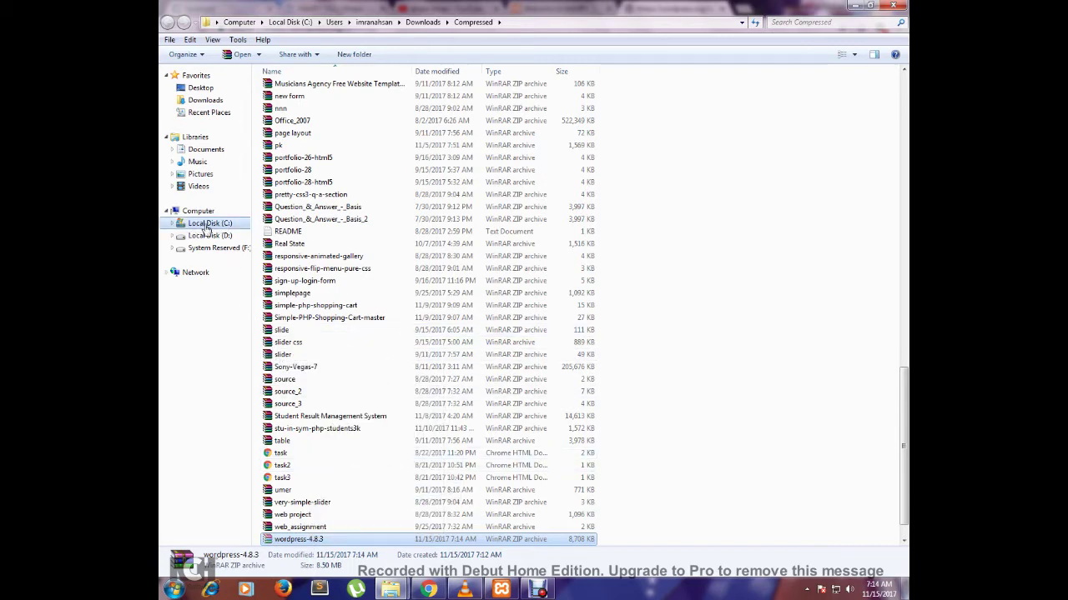
- Paste the wordpress-4.8.3 archive into C:\xampp\htdocs
click(182, 227)
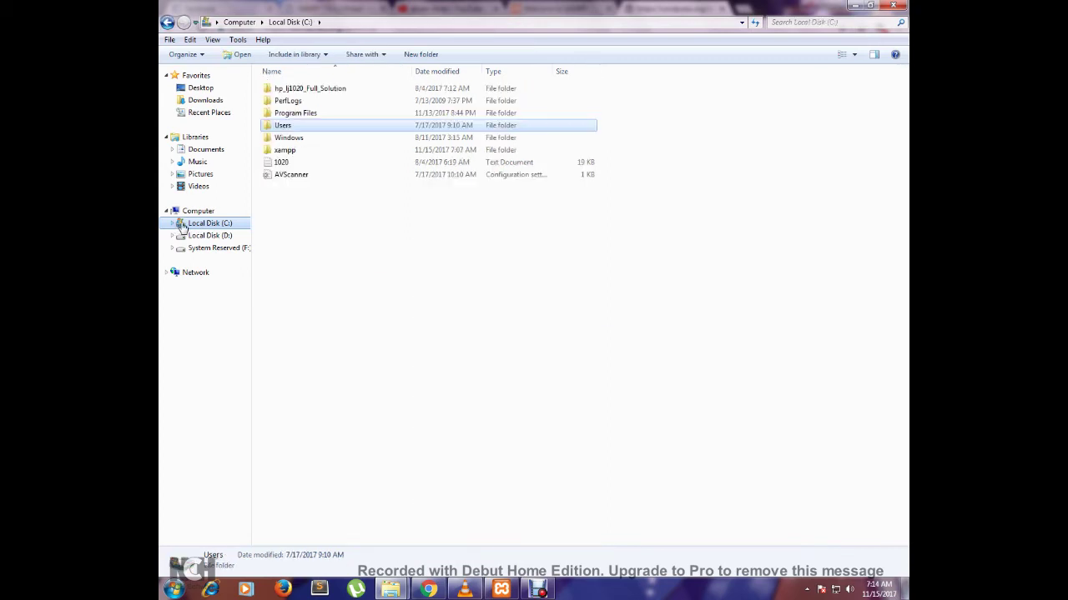
double_click(309, 154)
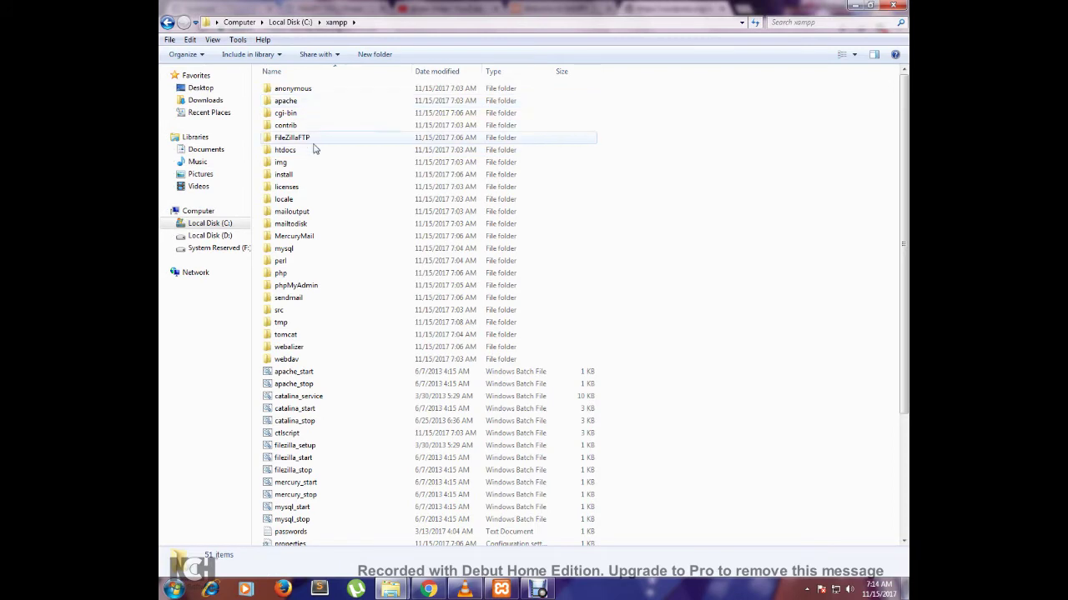
double_click(314, 152)
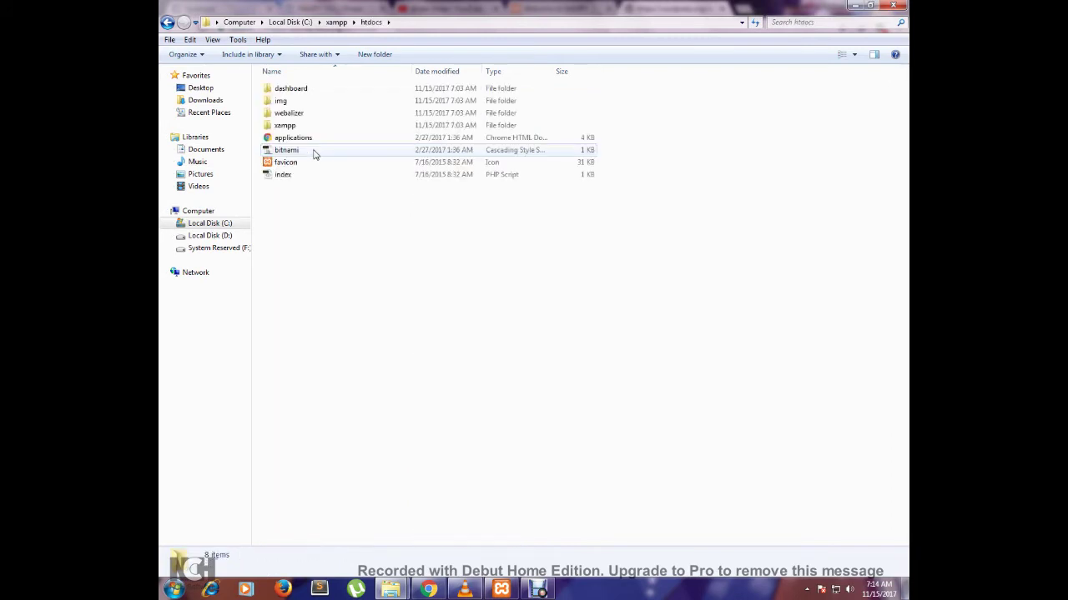
right_click(377, 245)
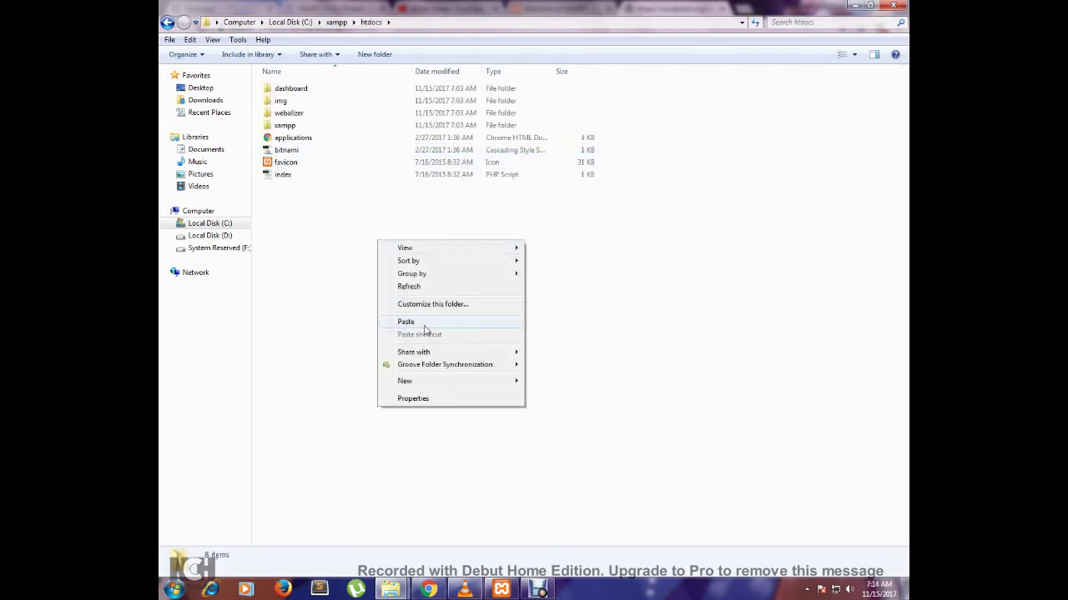
click(467, 325)
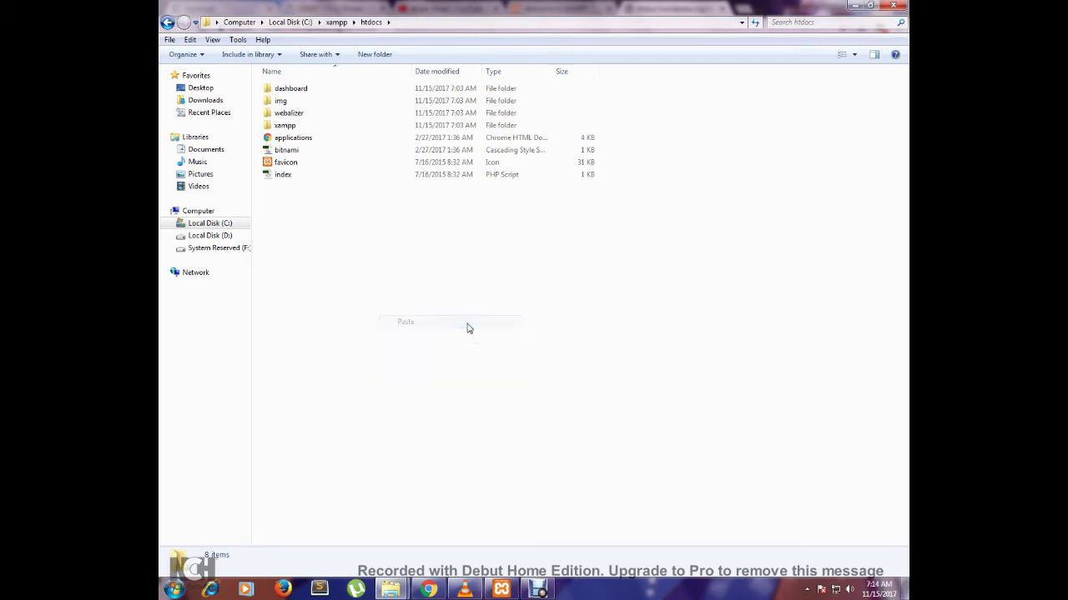
- Extract the archive in htdocs and select the resulting wordpress folder
right_click(300, 189)
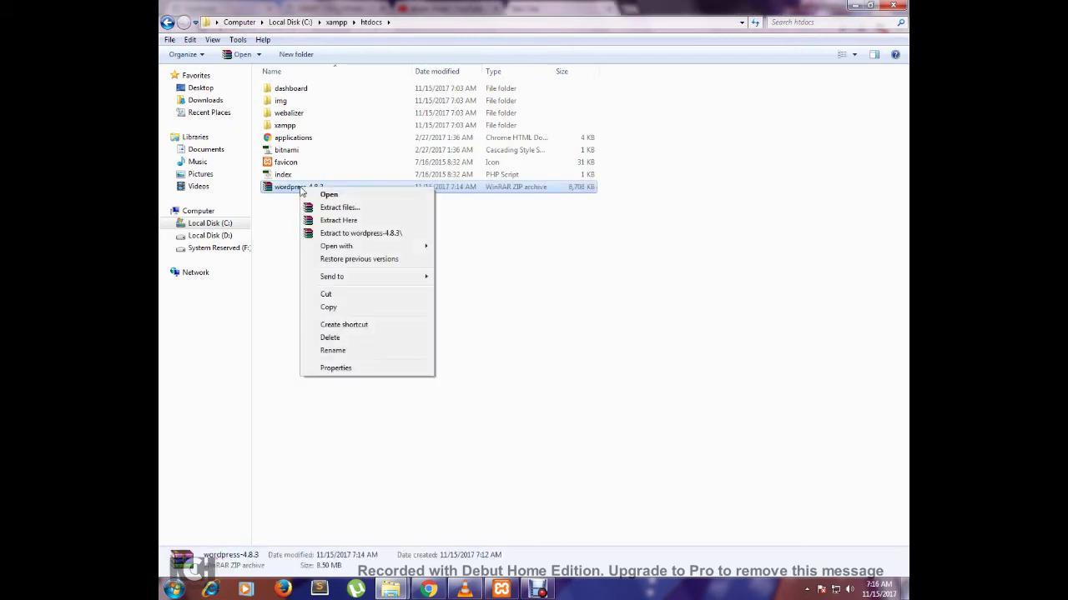
click(349, 222)
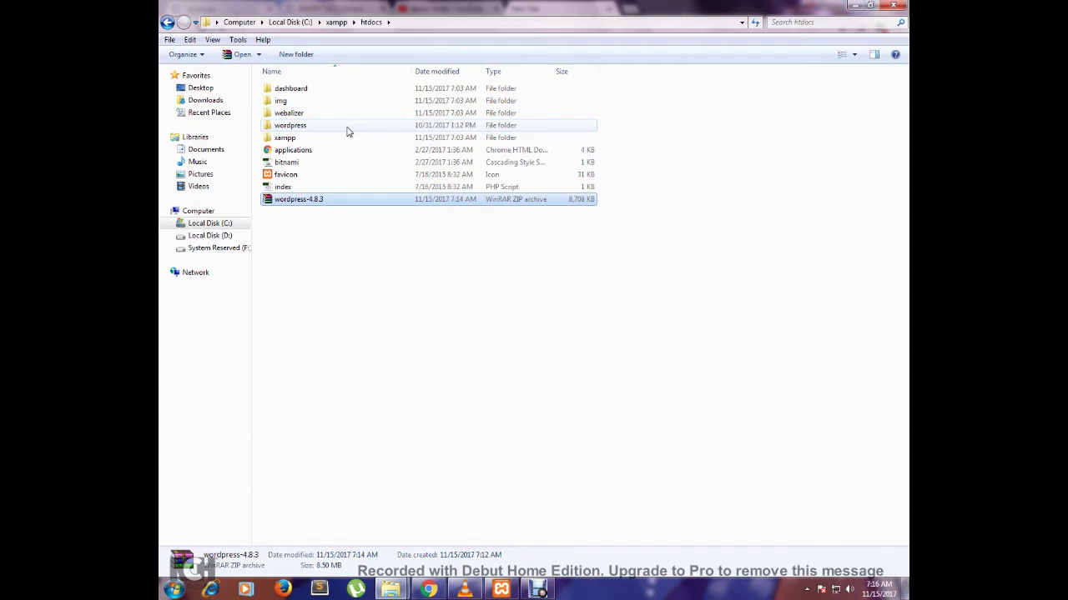
click(303, 131)
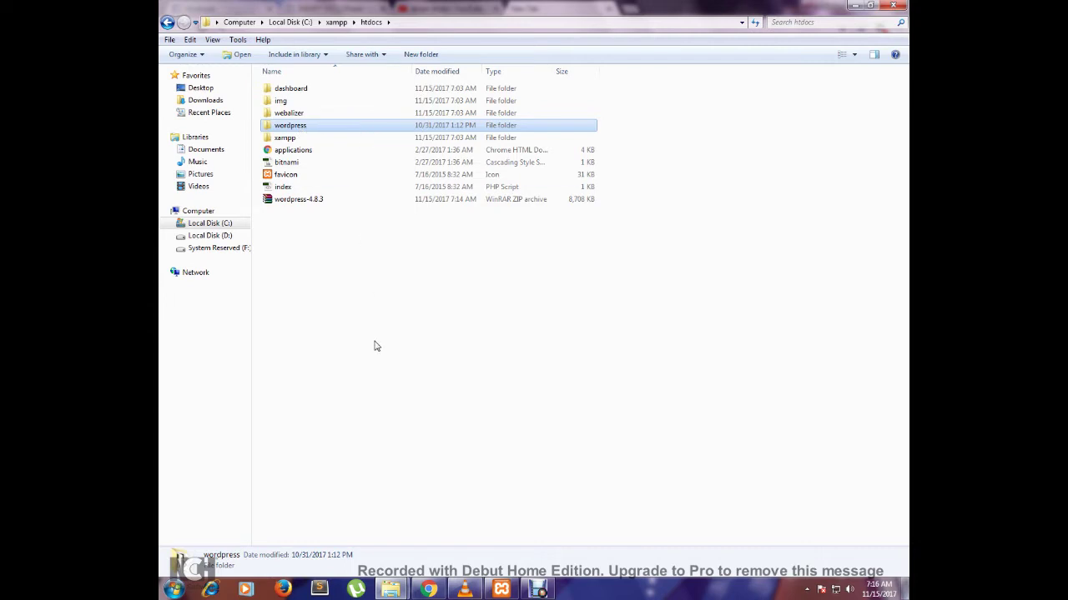
- Load localhost/wordpress in Chrome, opening wp-admin/setup-config.php with its language list
click(428, 590)
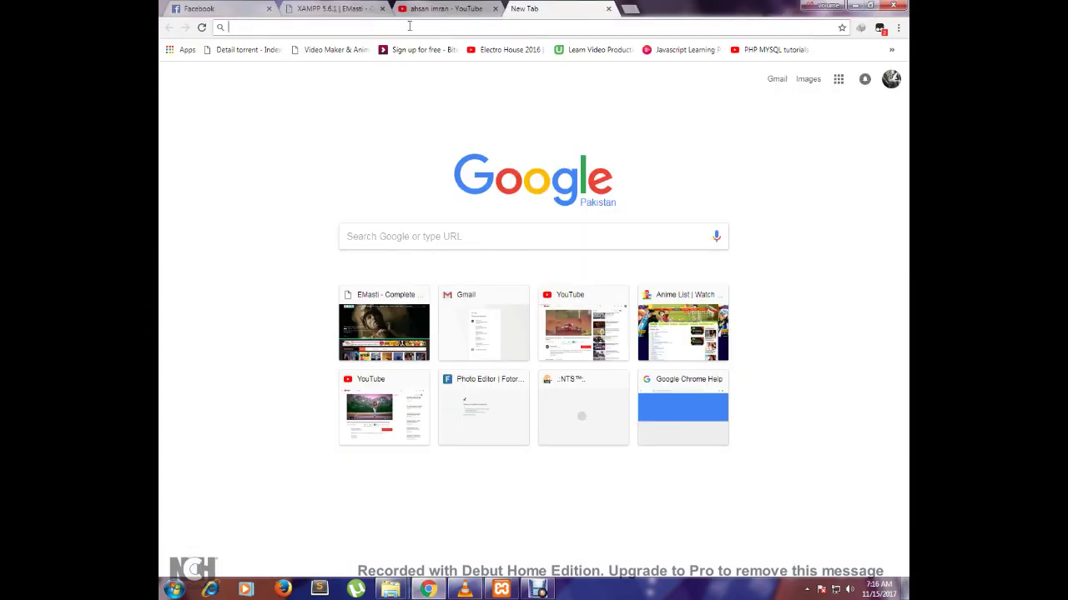
text(lo)
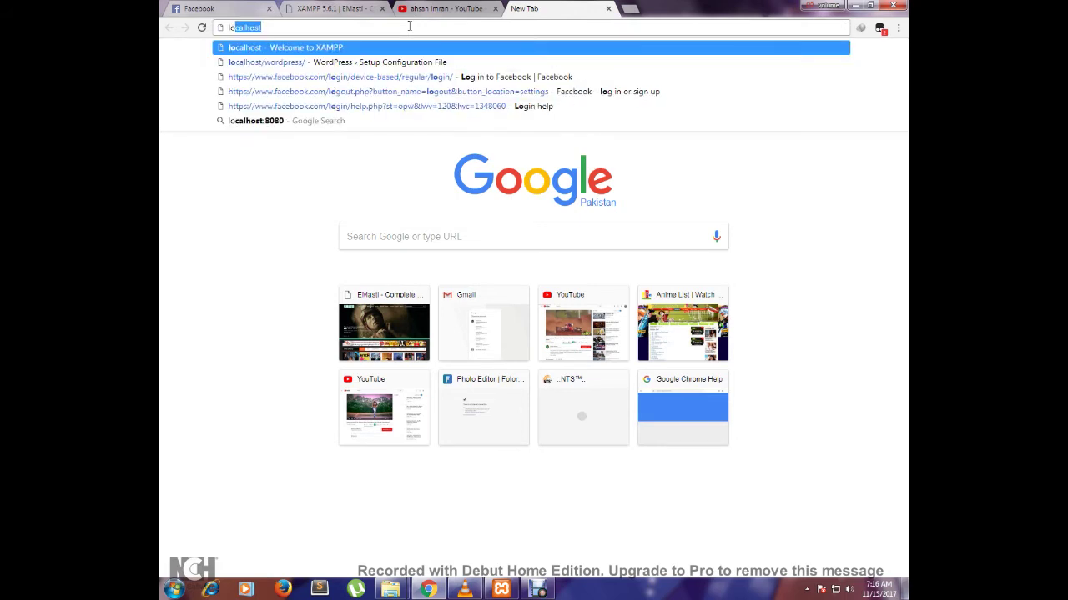
text(ca)
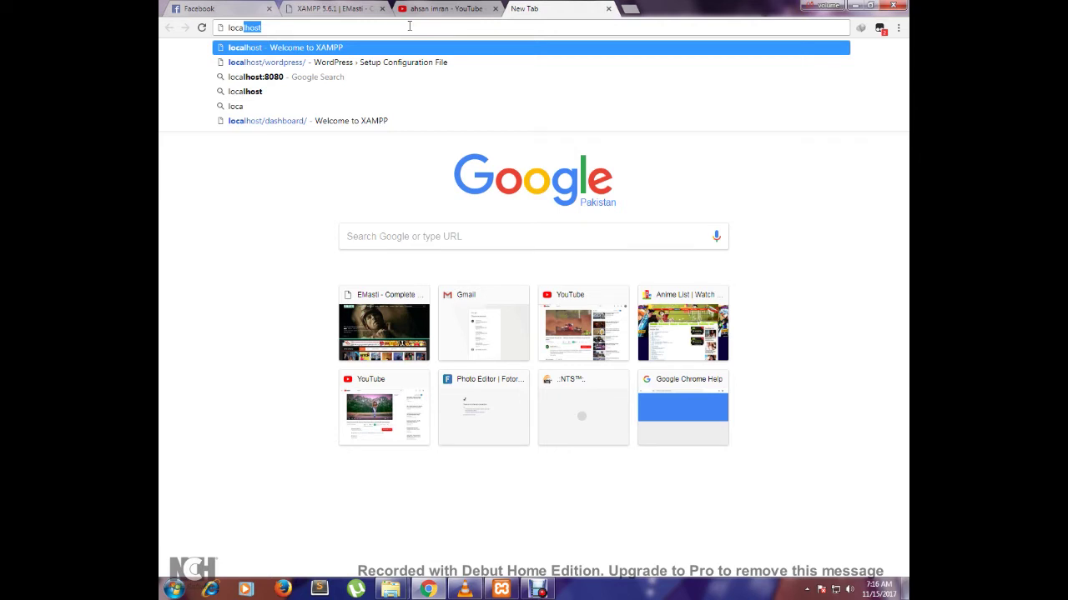
text(l)
text(host)
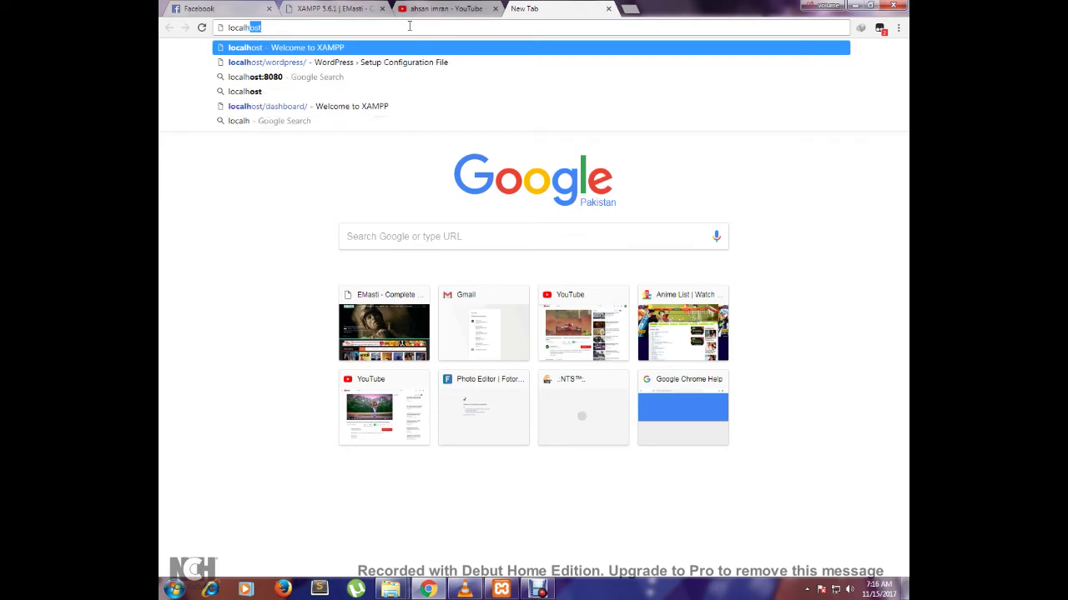
text(/)
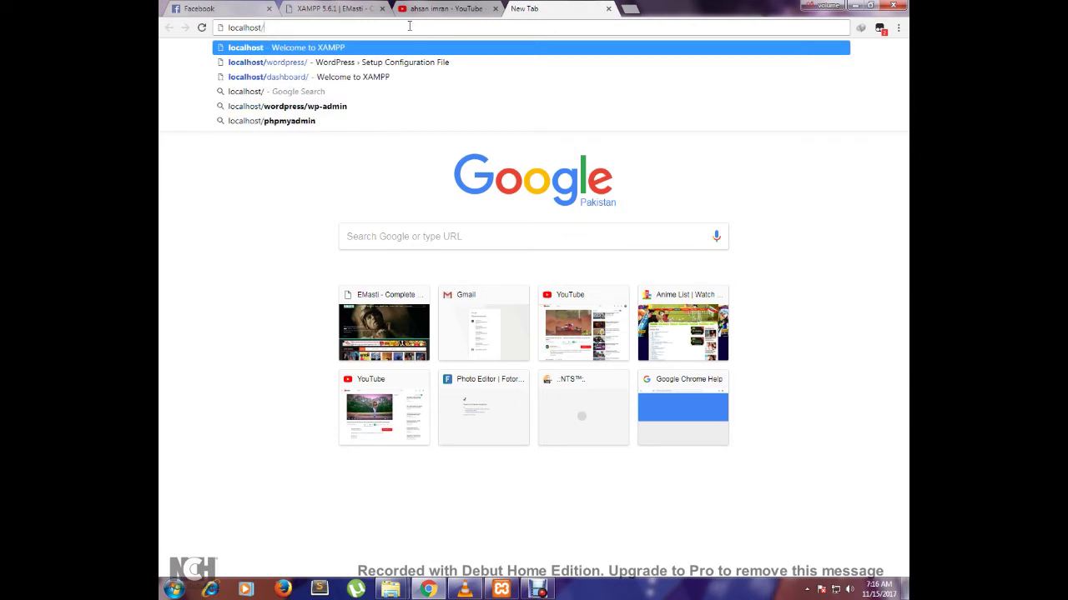
text(word)
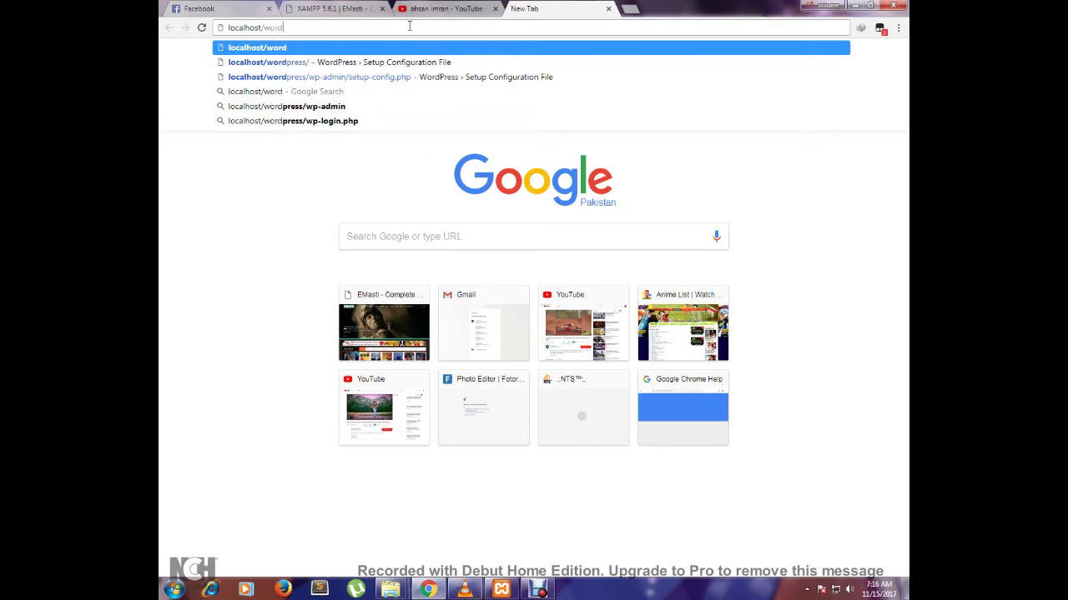
text(press)
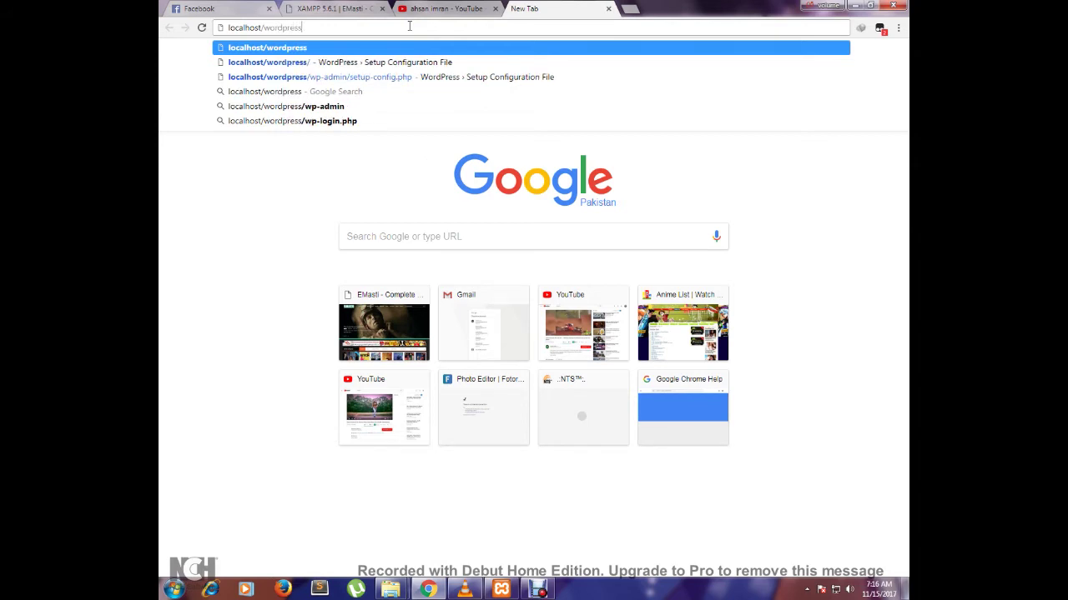
key(Return)
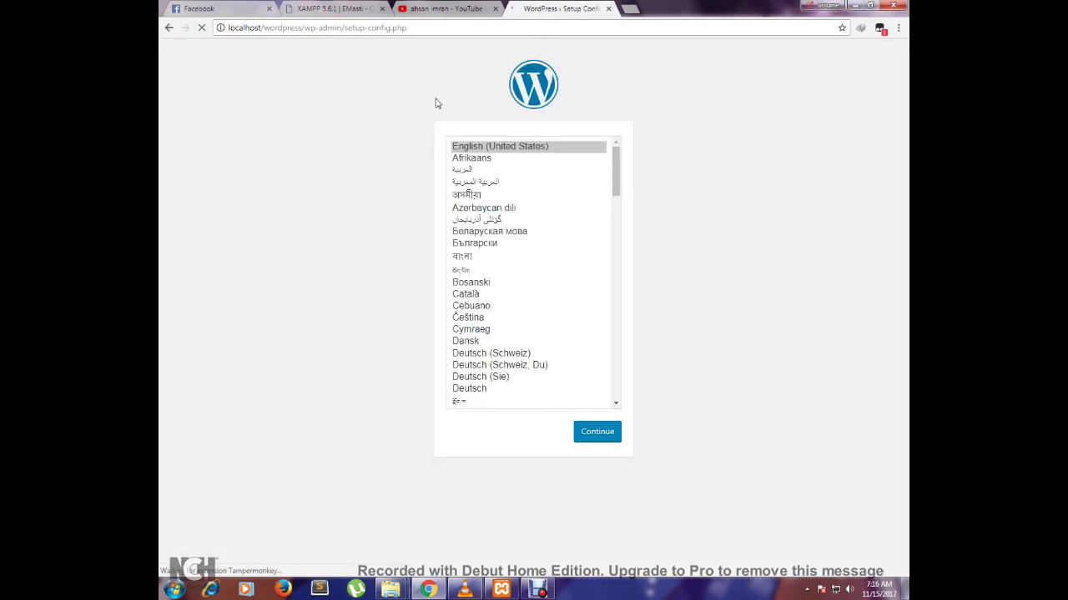
- Continue setup in English (United States) to the database details form, with a blank tab opened
click(608, 430)
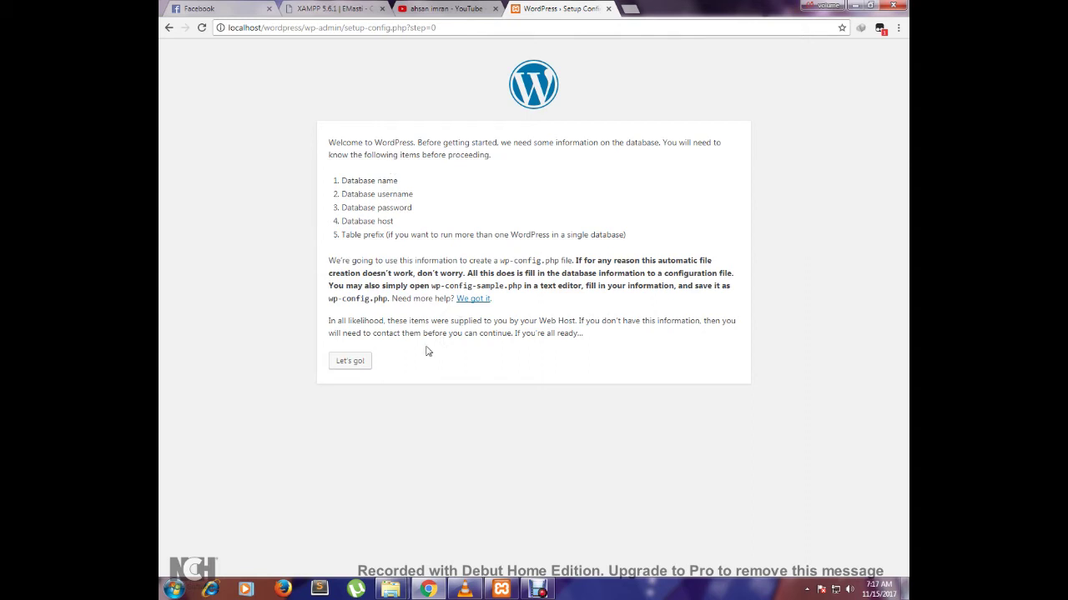
click(360, 362)
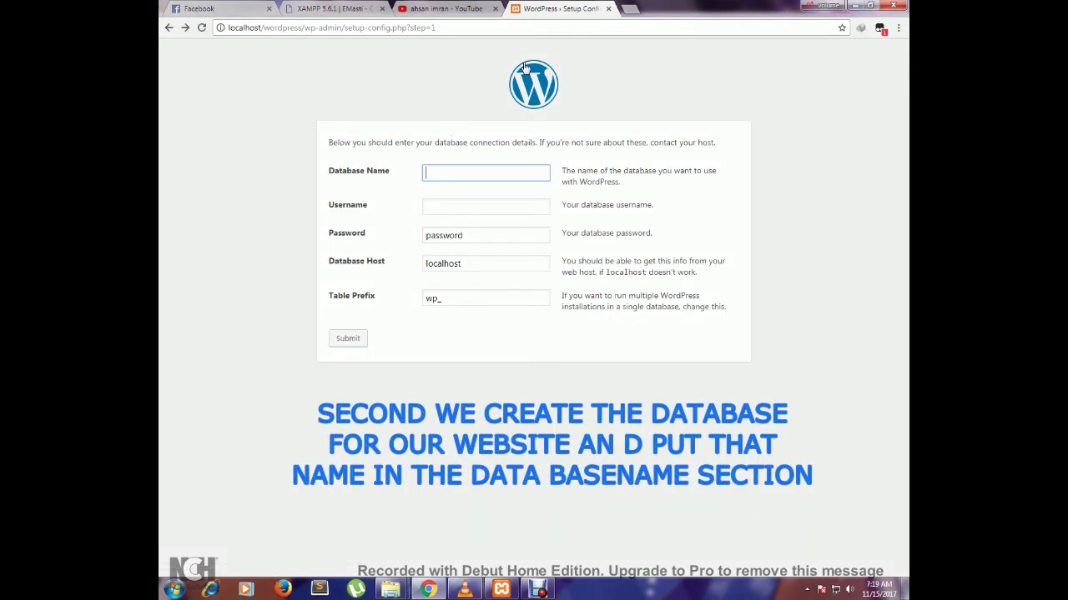
click(631, 8)
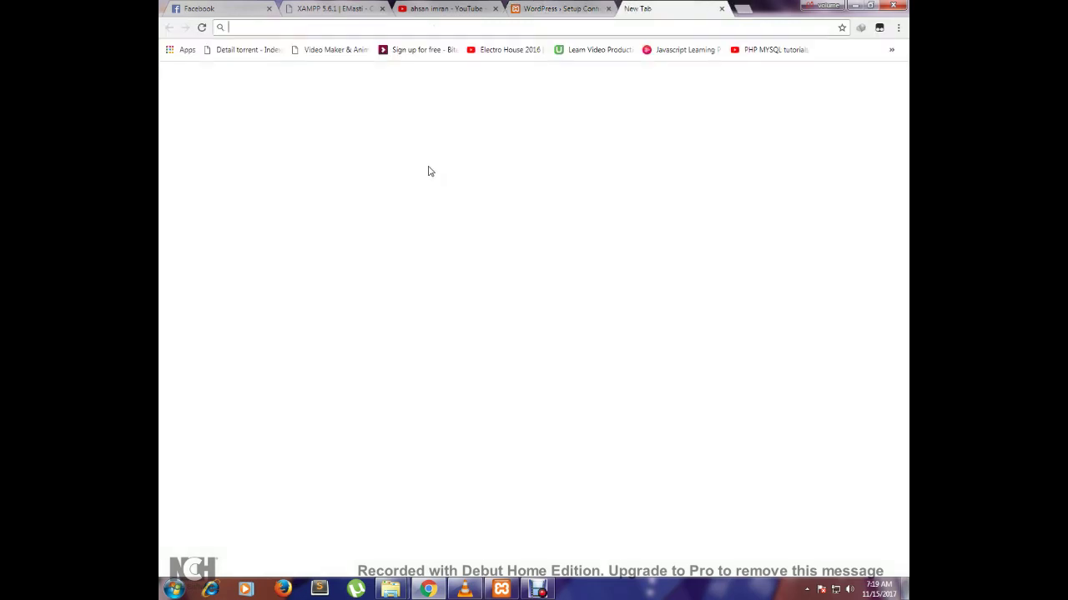
- Open phpMyAdmin from localhost and create a database named wordpress1
text(localh)
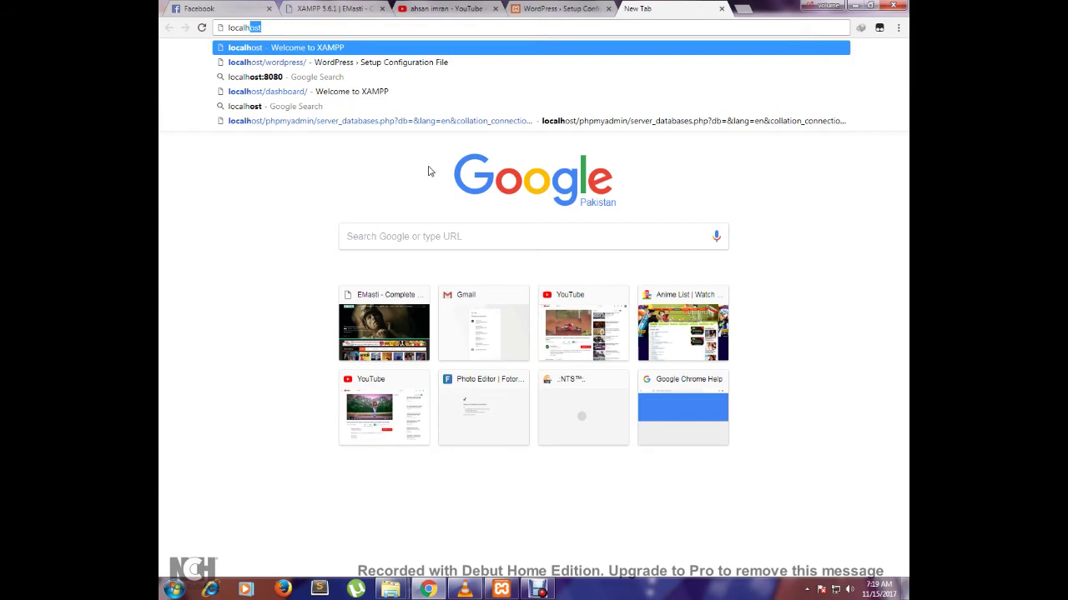
text(ost)
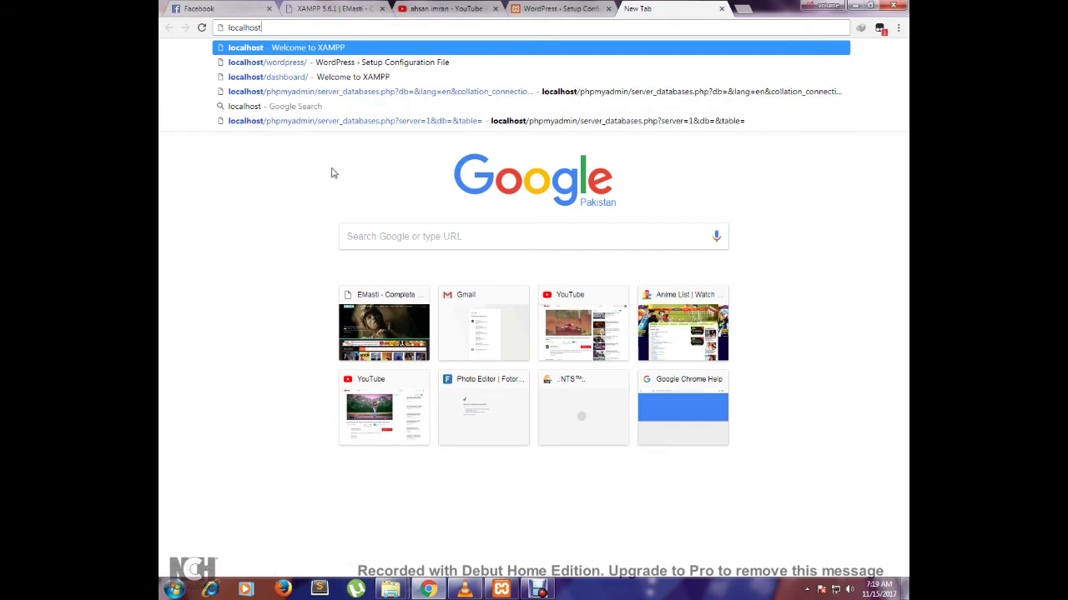
key(Return)
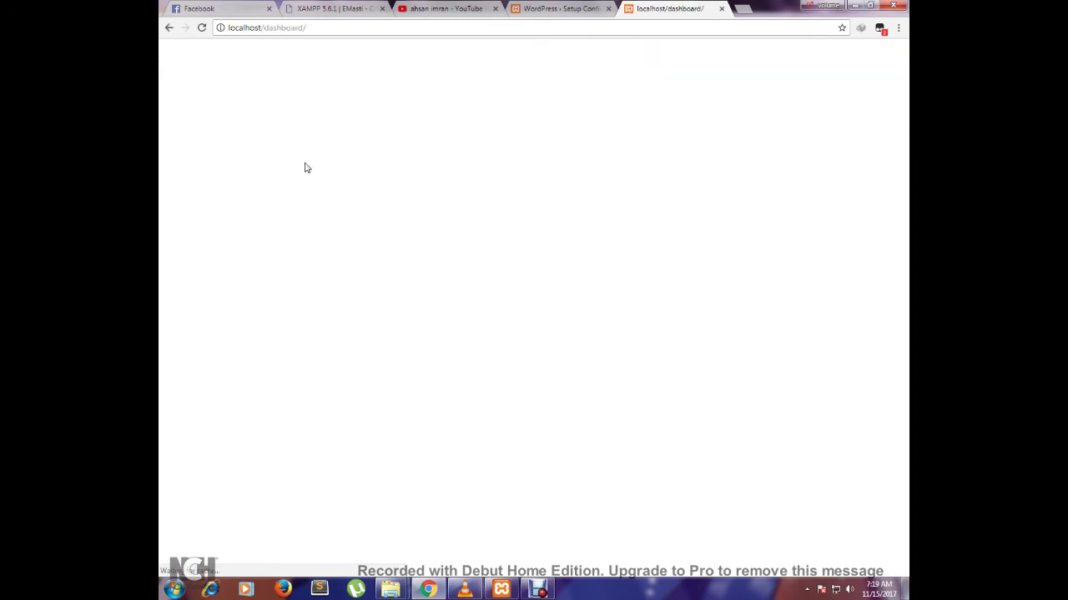
click(797, 73)
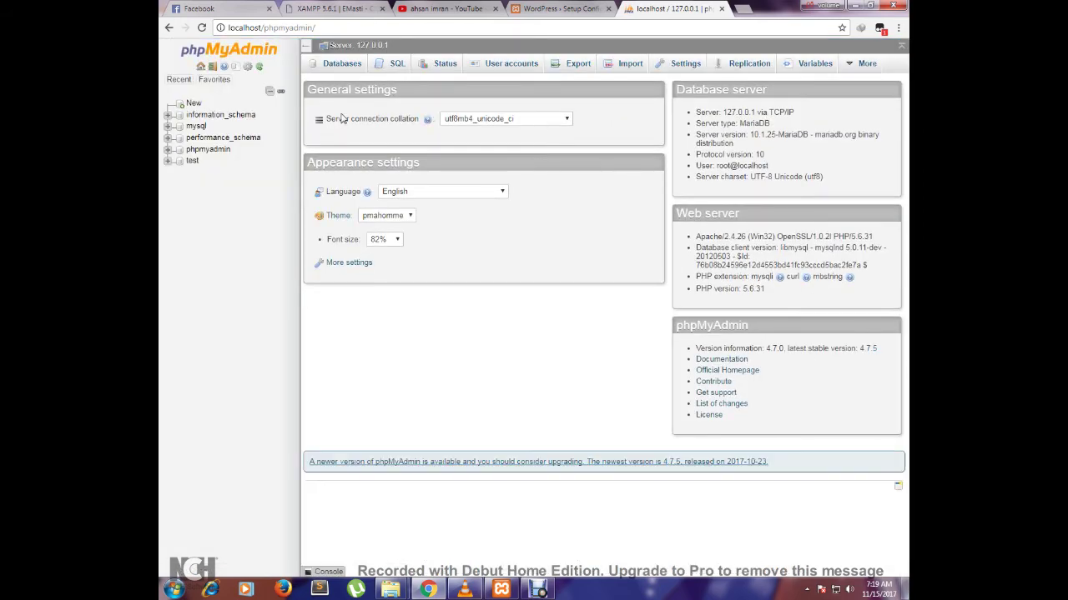
click(333, 68)
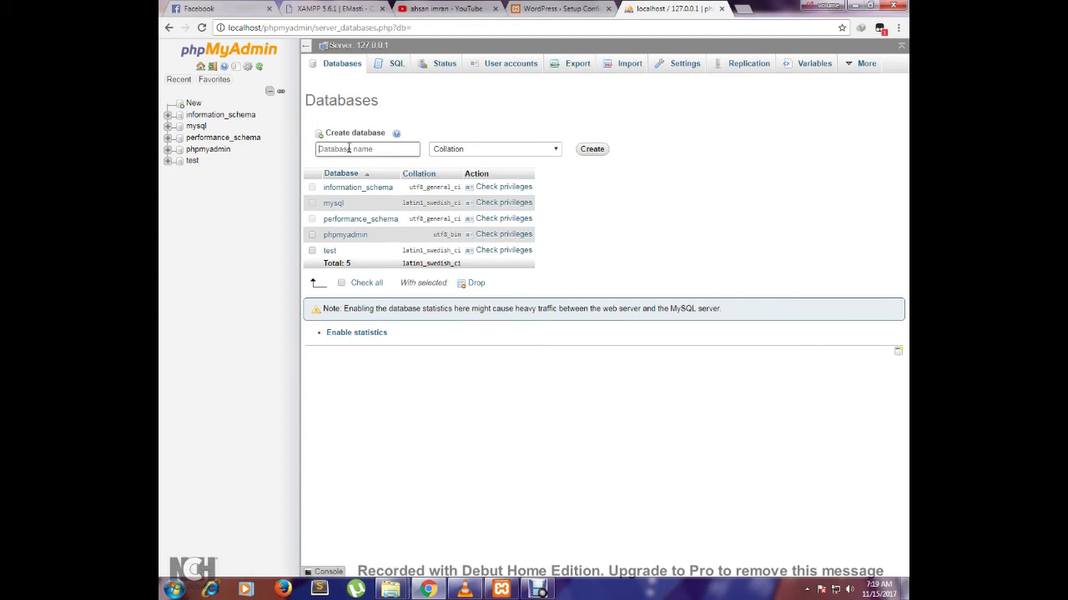
click(349, 149)
text(wordpress1)
click(593, 152)
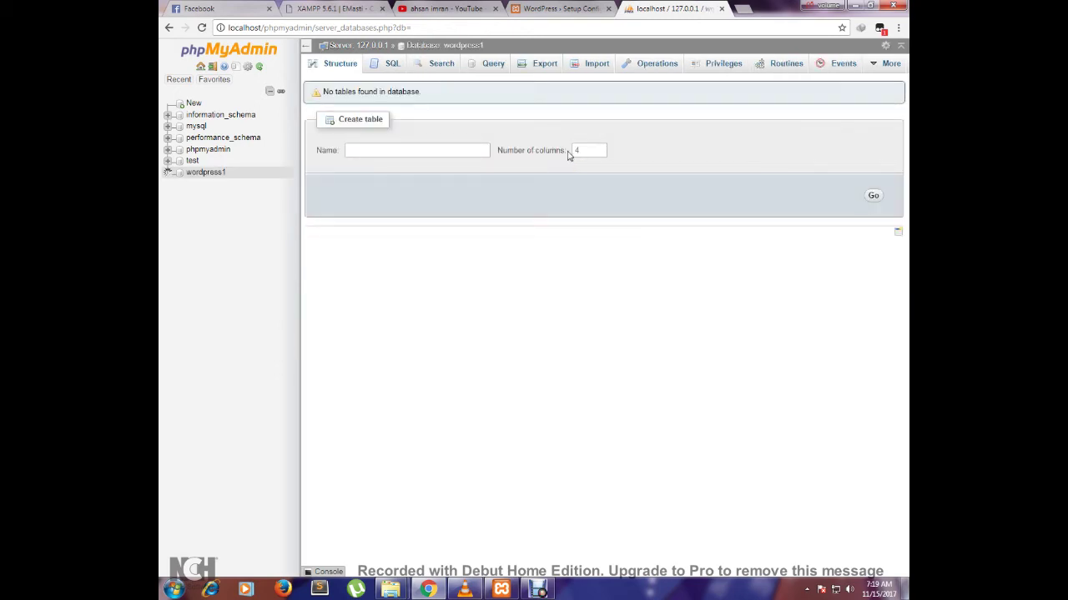
- Submit database name wordpress1, username root and an empty password in the WordPress setup form
click(553, 9)
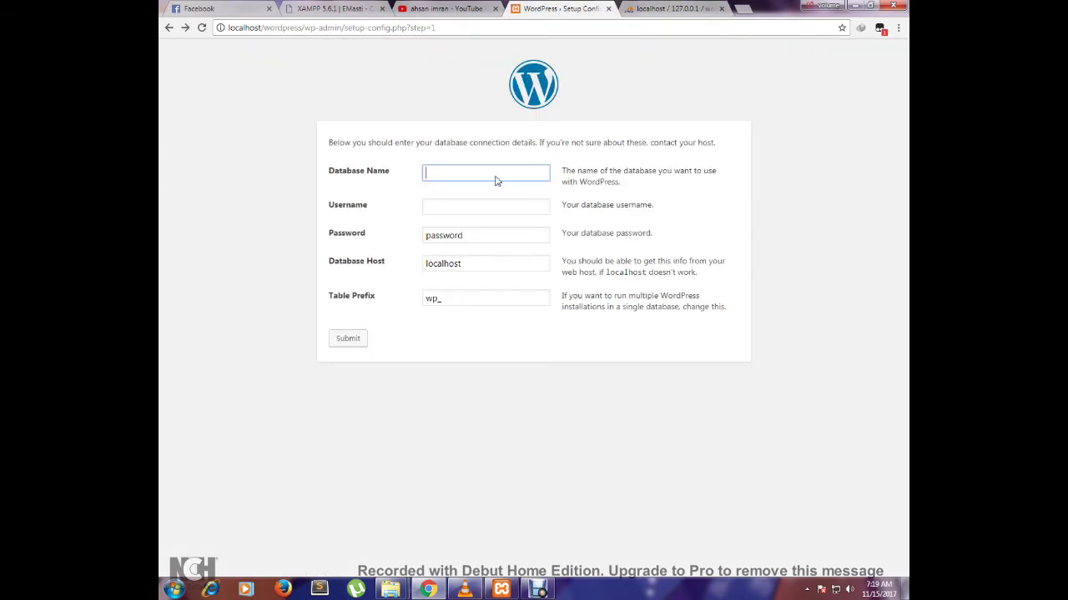
text(wordpress1)
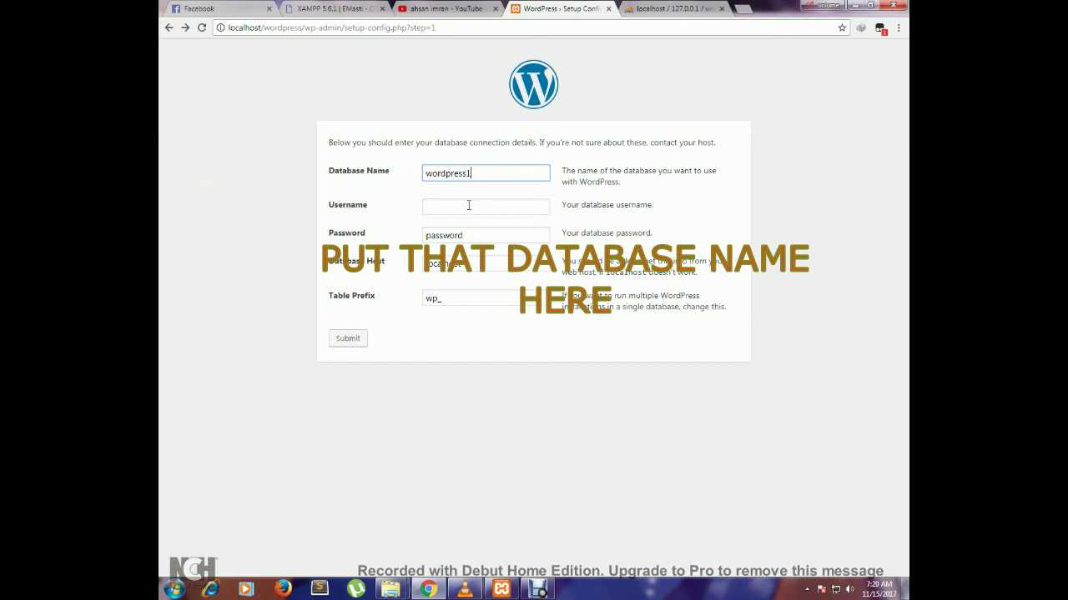
click(460, 212)
text(root)
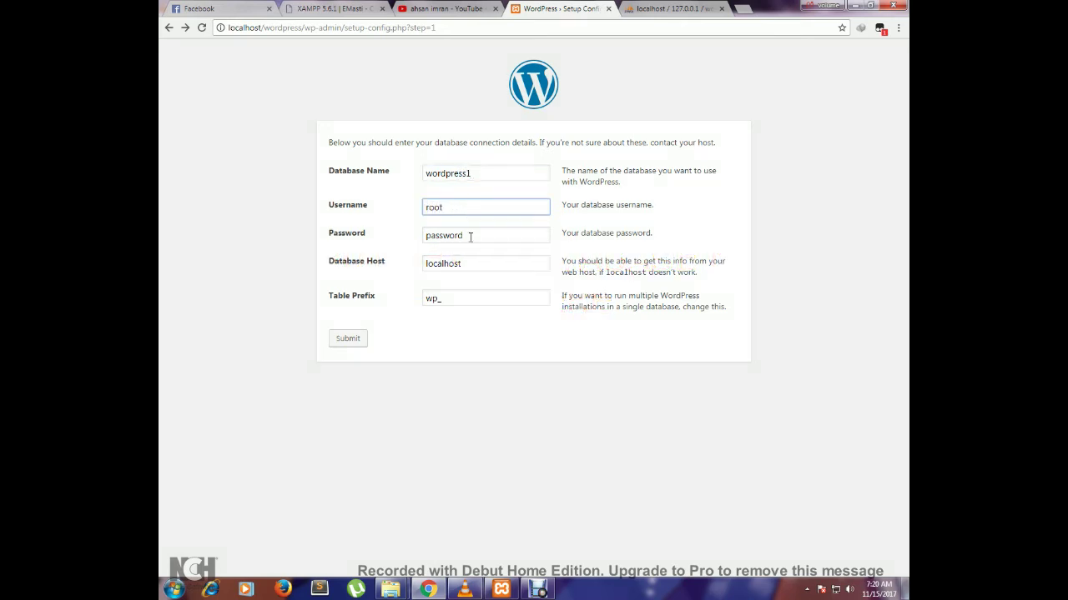
click(469, 237)
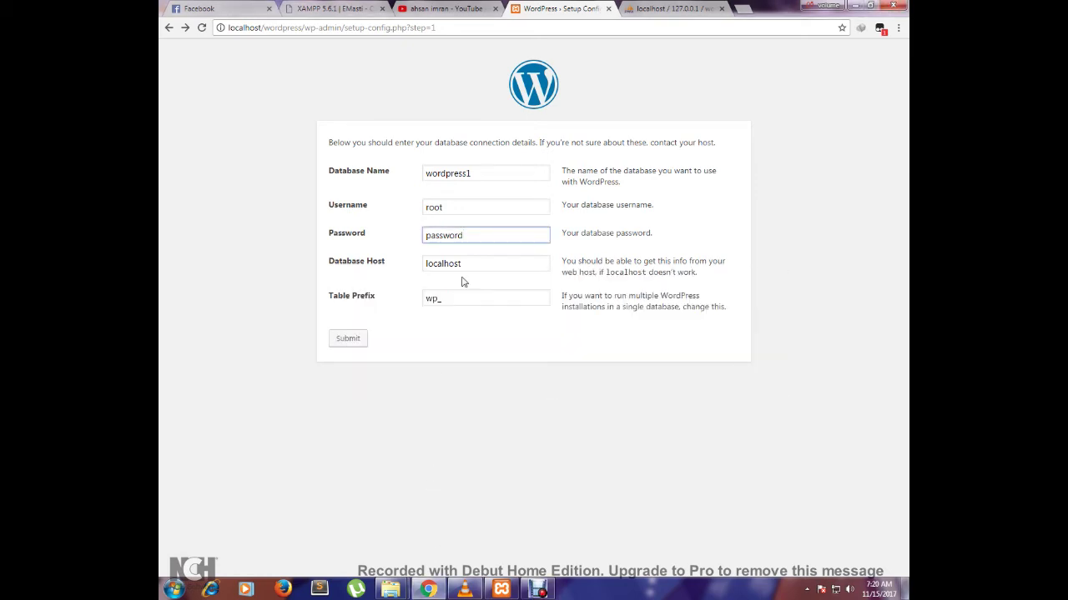
drag(474, 238, 422, 239)
key(BackSpace)
click(354, 342)
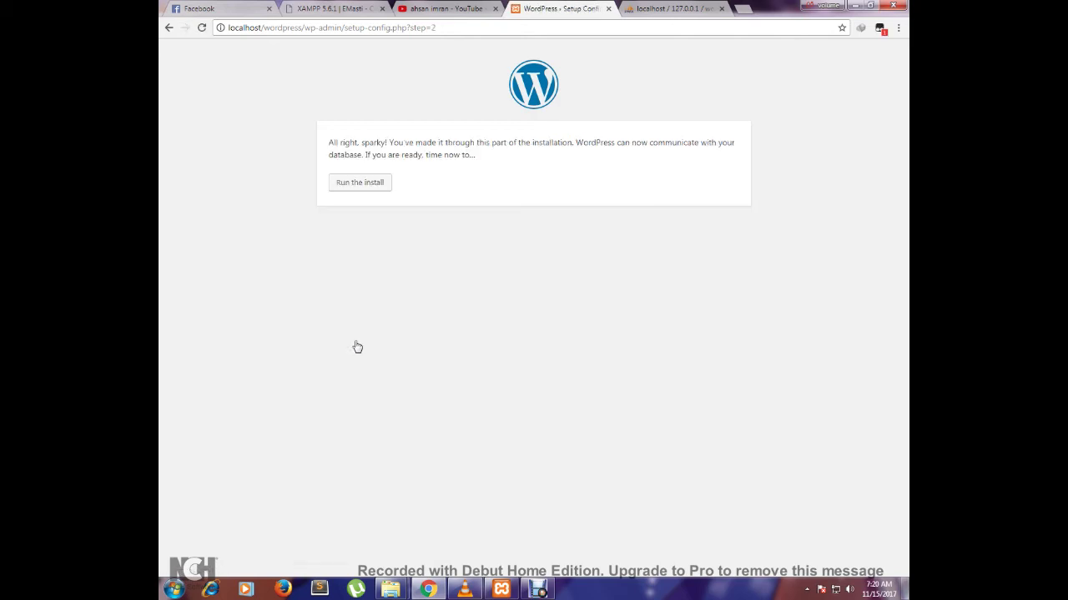
- Run the install and enter 'online shop' as the site title
click(362, 188)
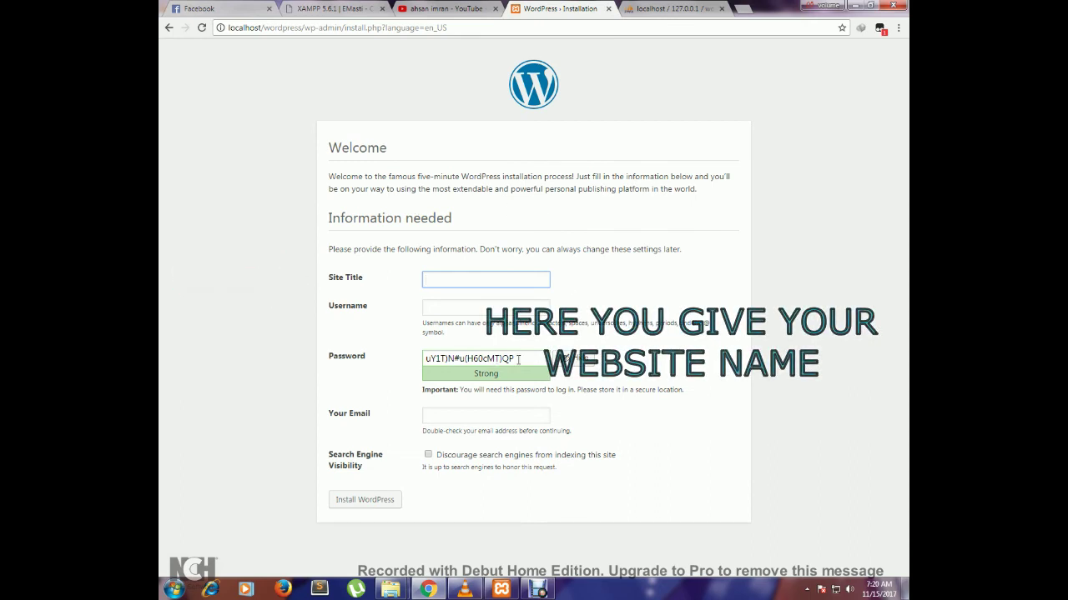
text(on)
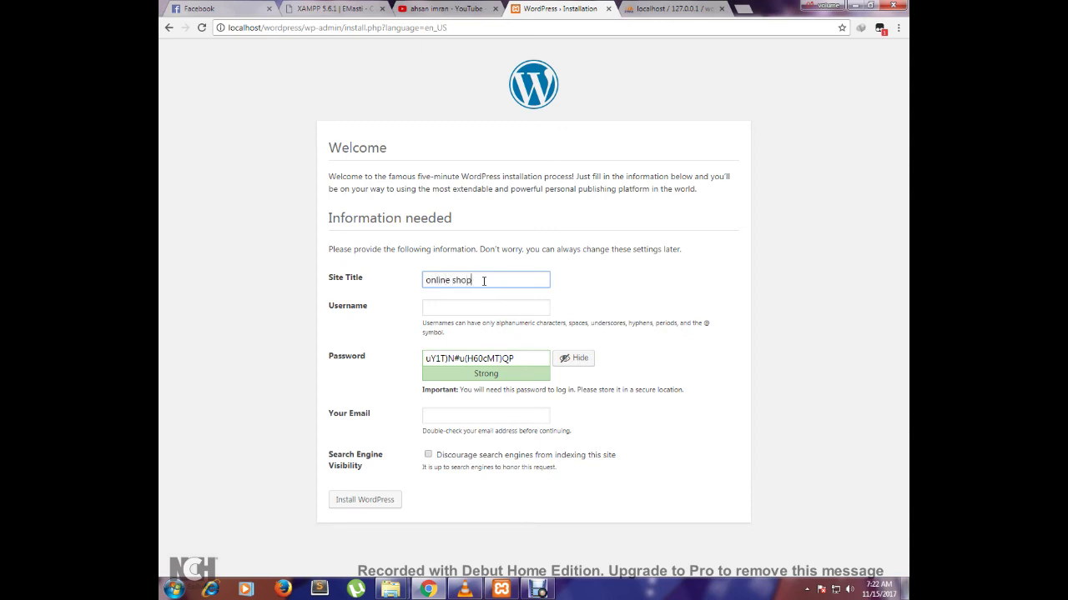
text(line shop)
click(660, 247)
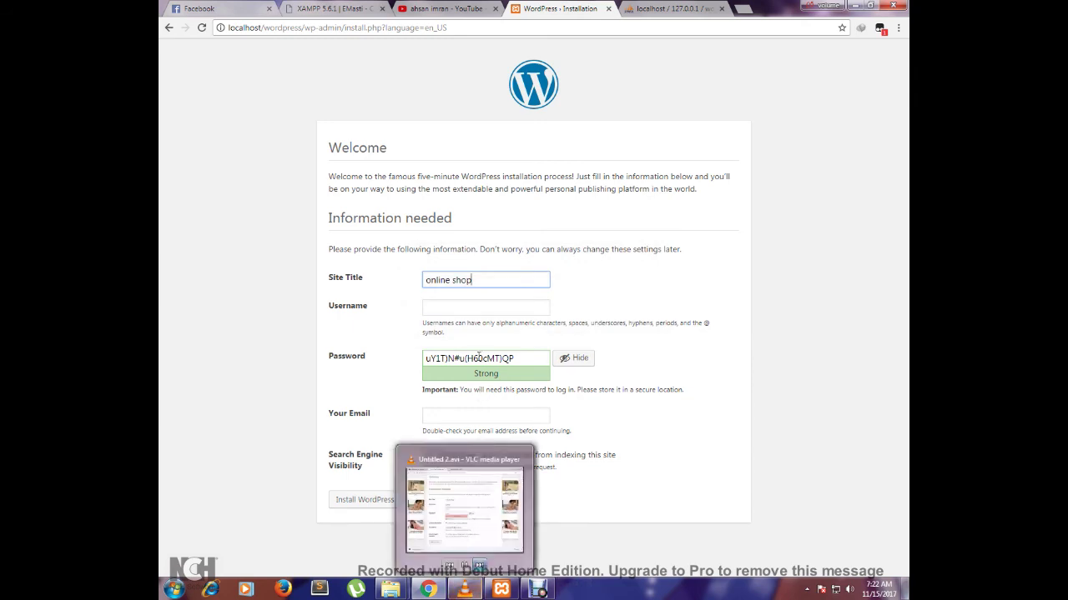
- Create admin user 'admin' with a confirmed weak password and the owner's e-mail, then install
click(466, 305)
text(admin)
click(464, 358)
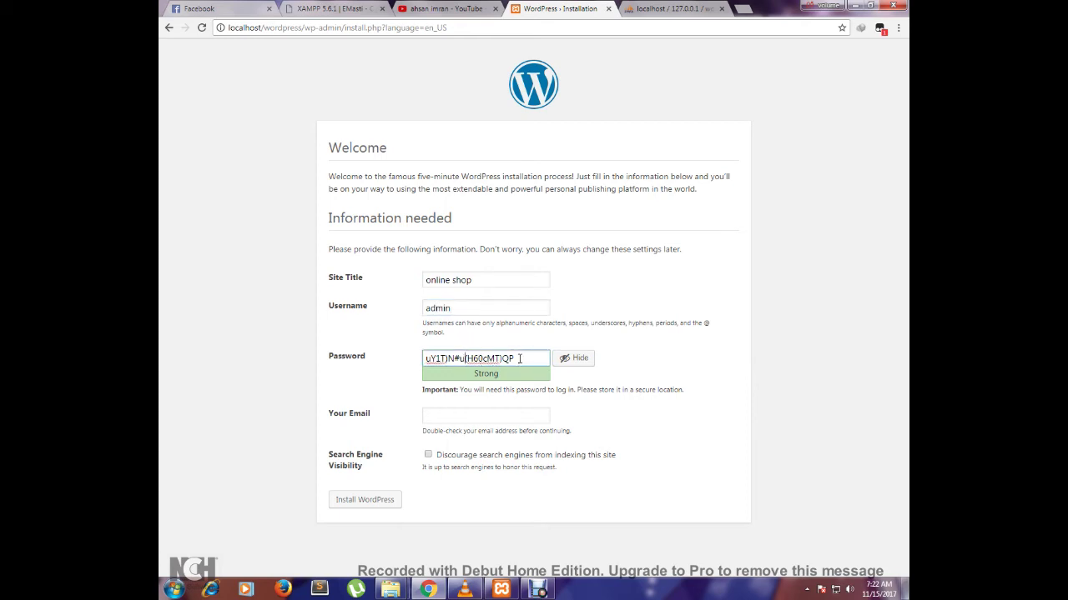
drag(516, 358, 424, 359)
text(a)
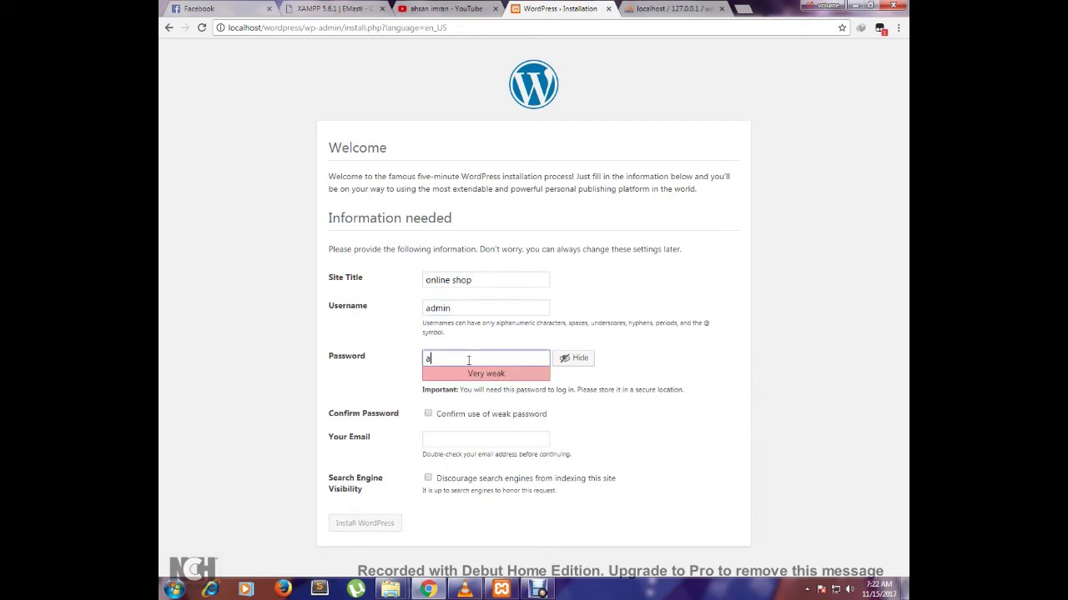
text(dmin)
click(429, 414)
click(455, 441)
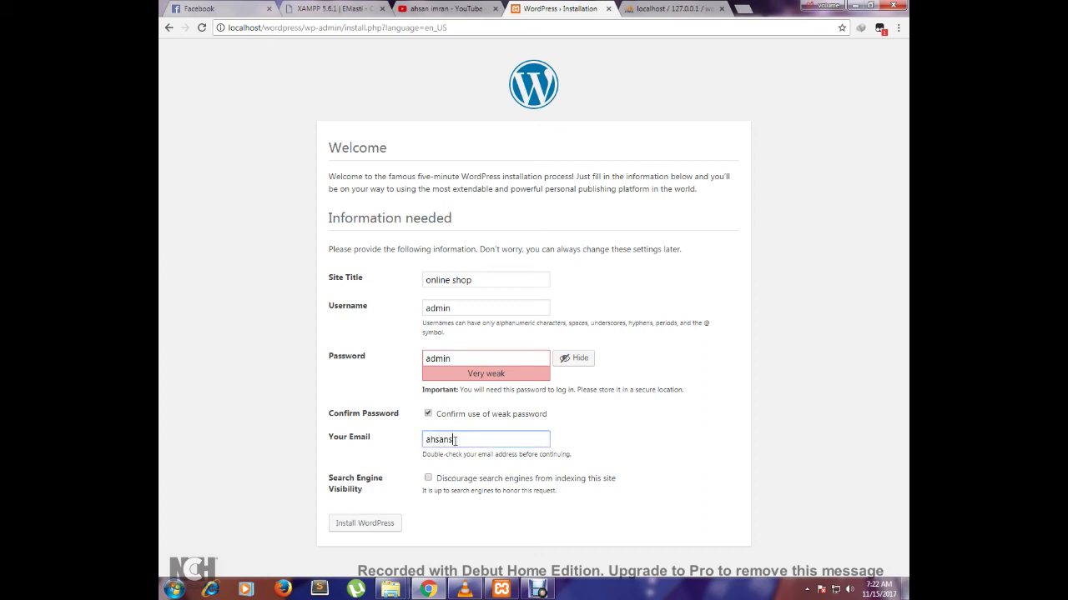
click(393, 522)
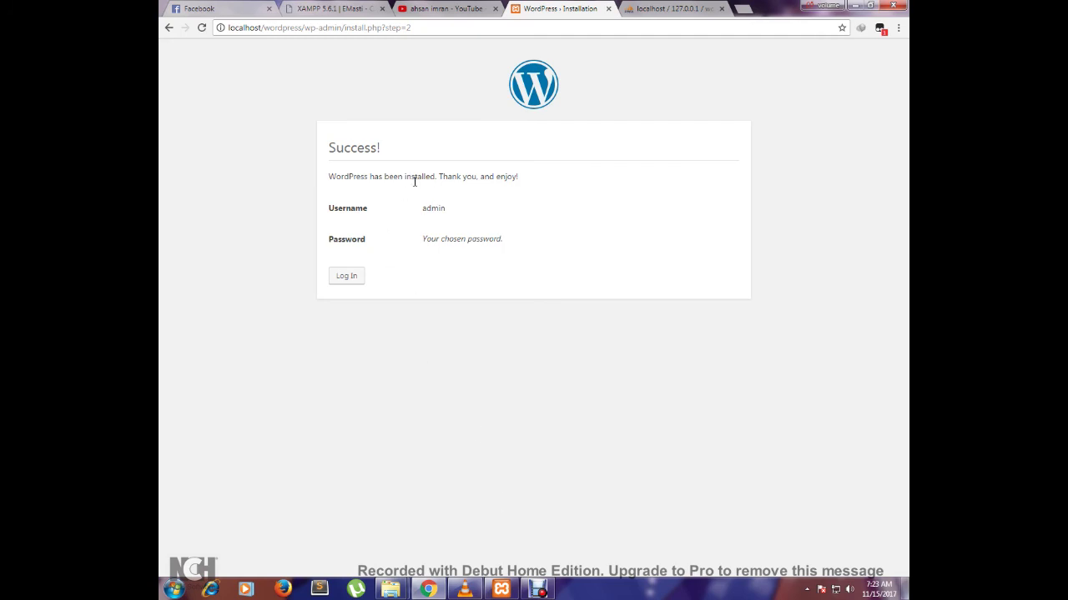
- Go from the Success page to the login page and enter admin as the username
drag(518, 181, 331, 181)
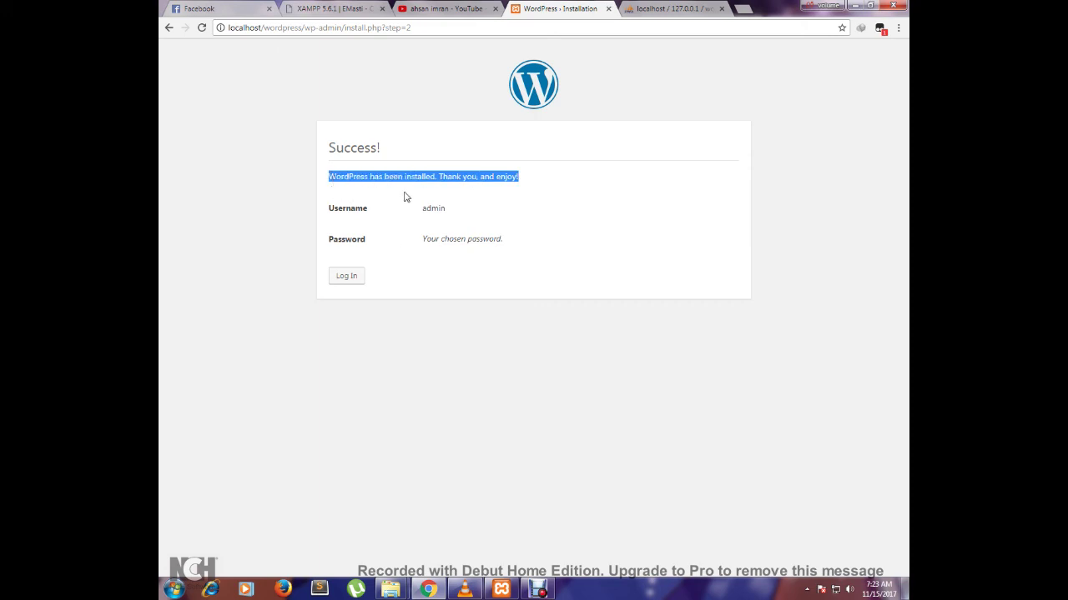
click(347, 279)
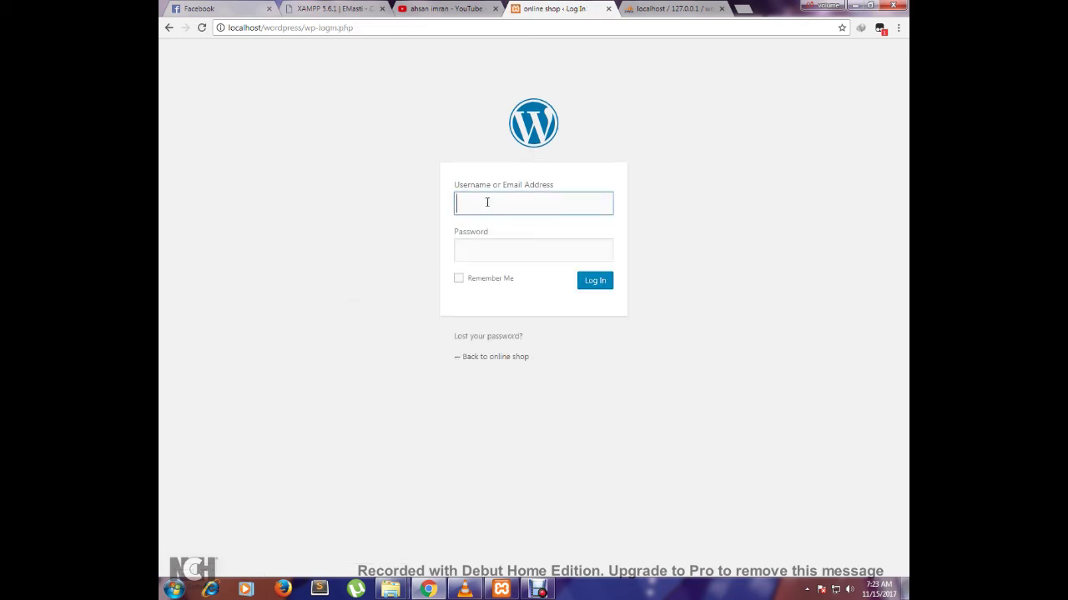
text(admin)
click(488, 248)
text(admin)
- Log in to the online shop admin, decline Chrome's password saving, and view the posts list
click(584, 284)
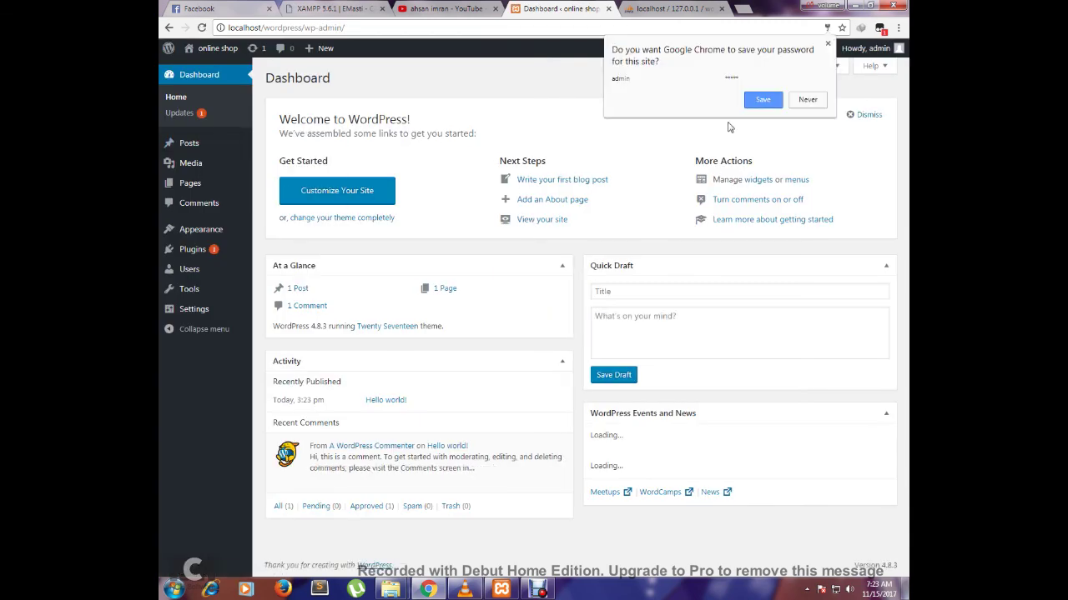
click(806, 99)
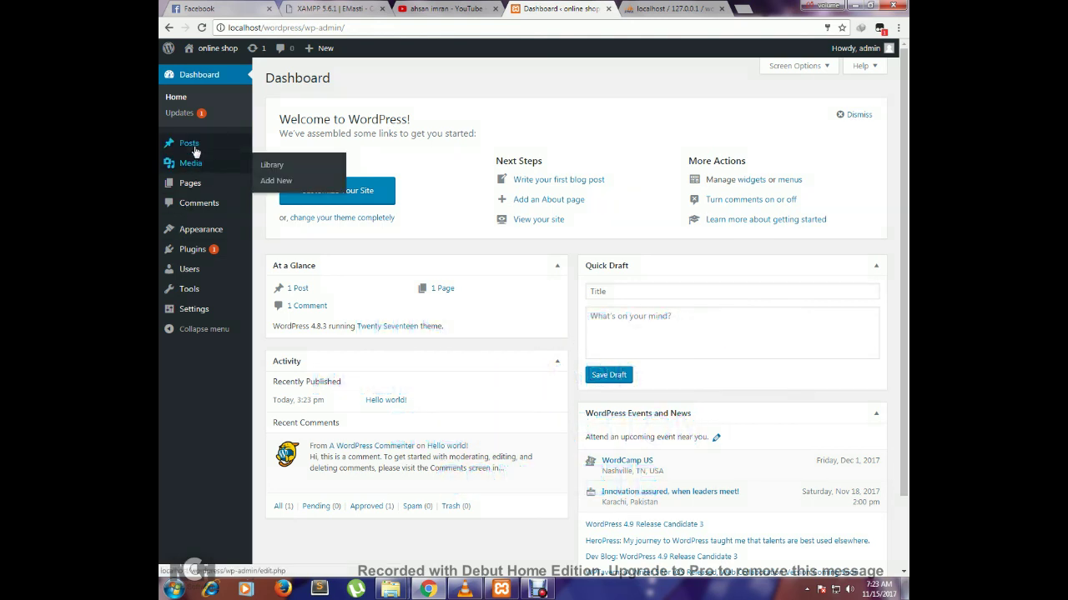
click(197, 75)
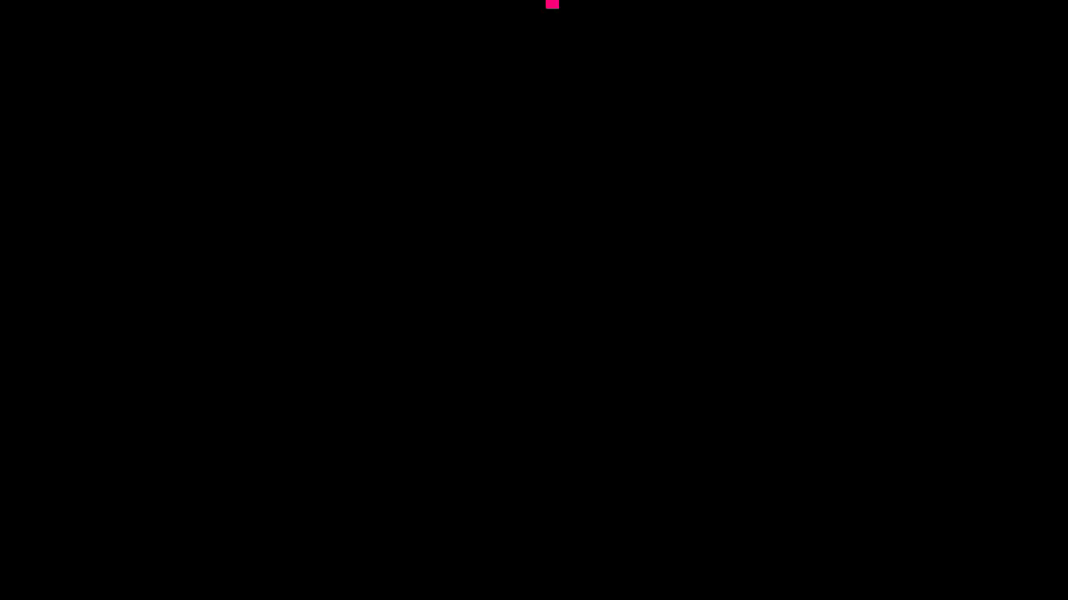